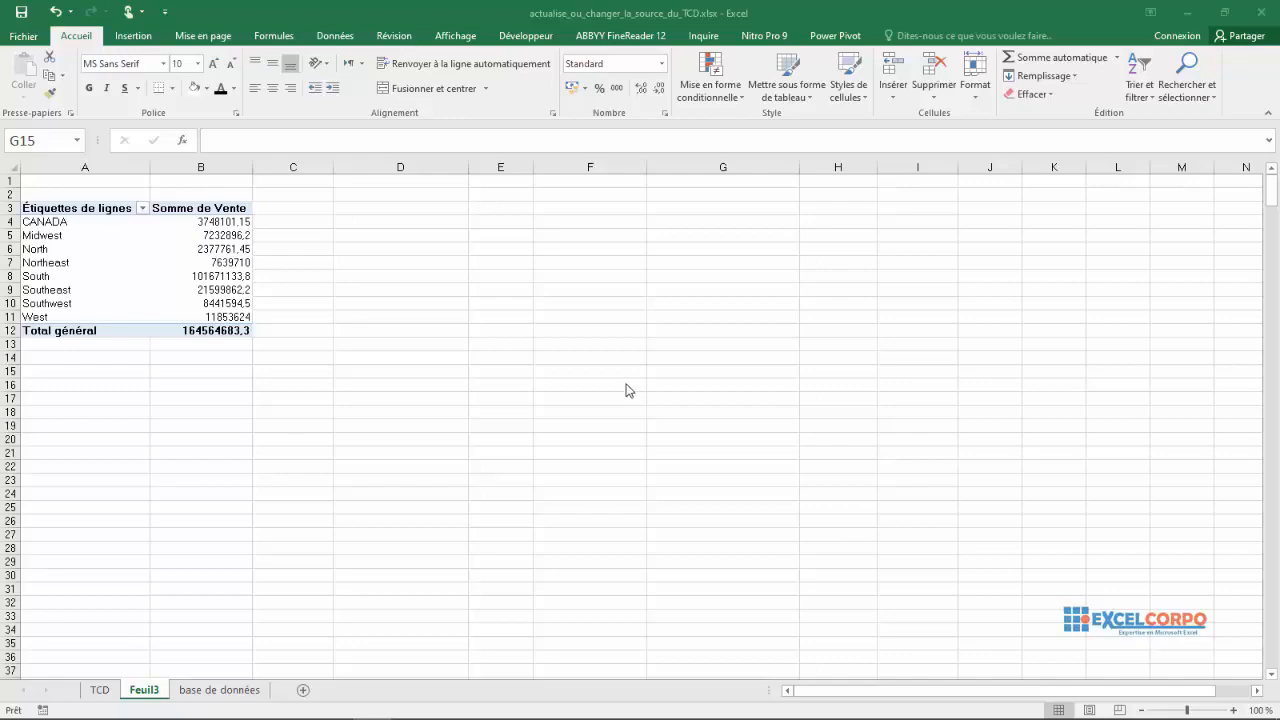
Copy the Feuil3 pivot table, range A2:B12, into a new worksheet at A1 and widen columns A and B
{"action": "left_click", "coordinate": [224, 690]}
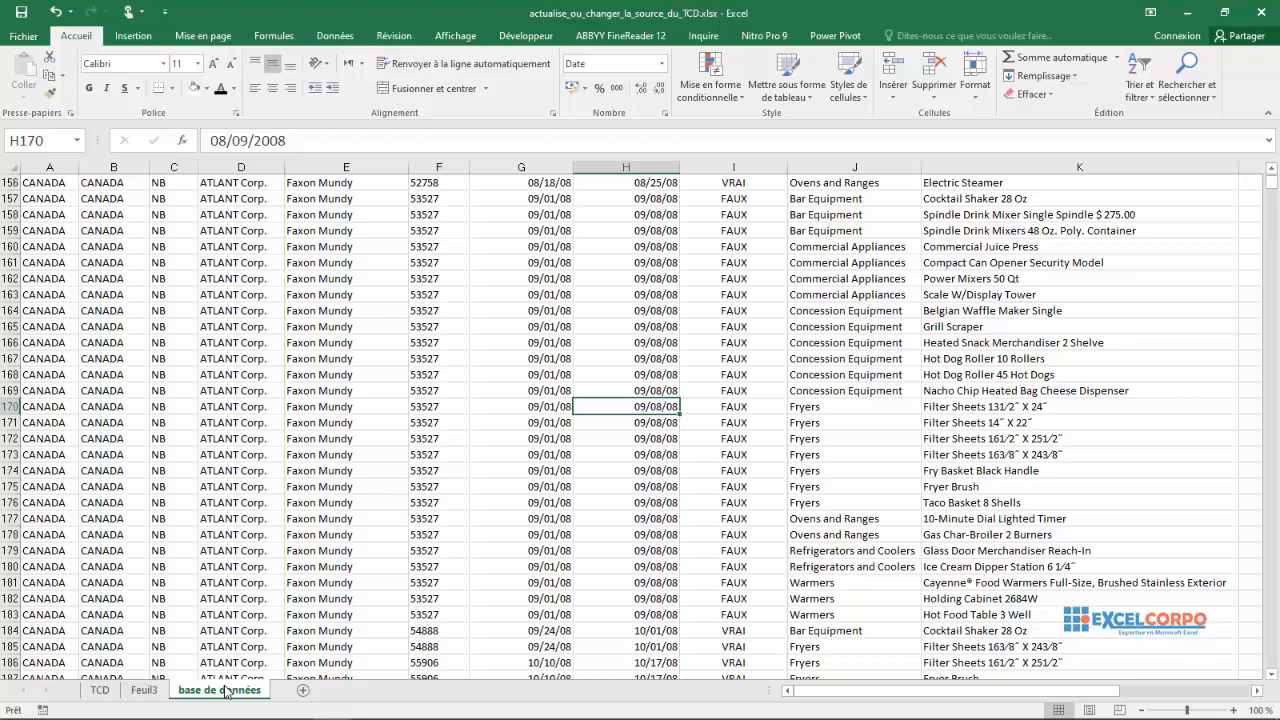
{"action": "left_click", "coordinate": [143, 690]}
{"action": "left_click_drag", "start_coordinate": [40, 194], "coordinate": [238, 322]}
{"action": "key", "text": "ctrl+c"}
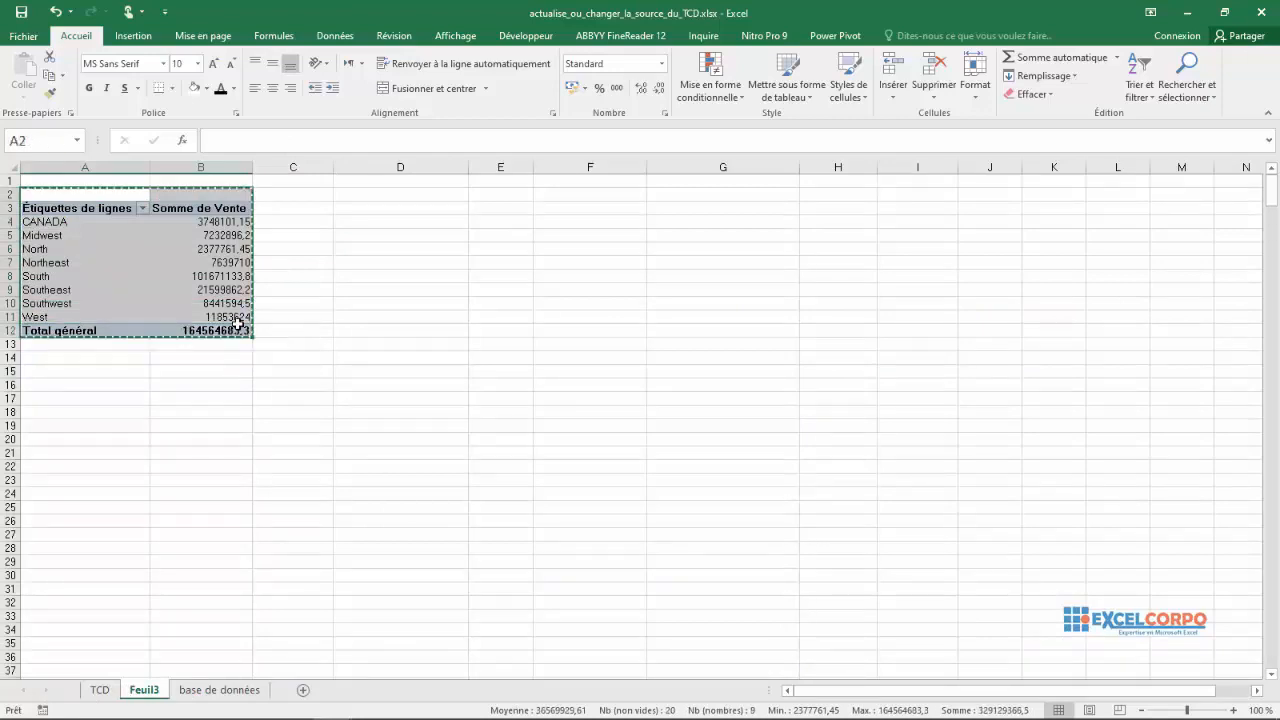
{"action": "left_click", "coordinate": [303, 690]}
{"action": "key", "text": "ctrl+v"}
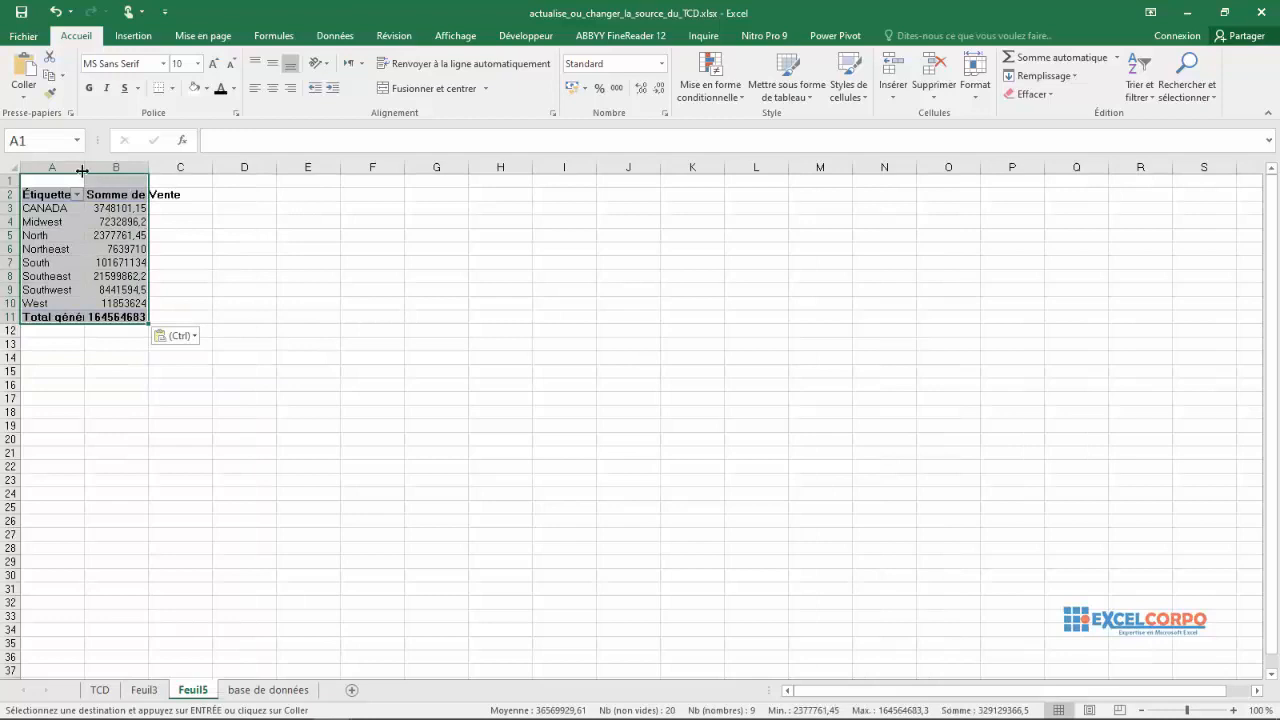
{"action": "left_click_drag", "start_coordinate": [84, 167], "coordinate": [193, 167]}
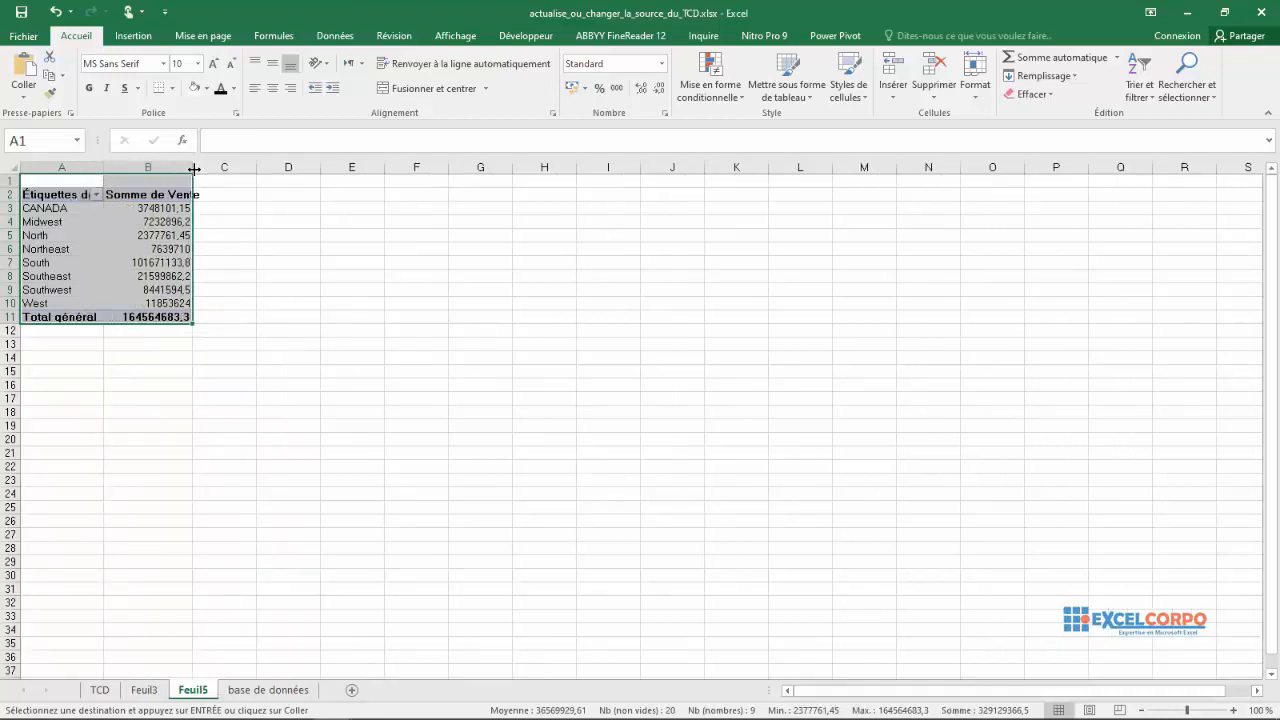
Add the catégorie de produit field to the columns of the copied pivot table on Feuil5
{"action": "left_click", "coordinate": [151, 249]}
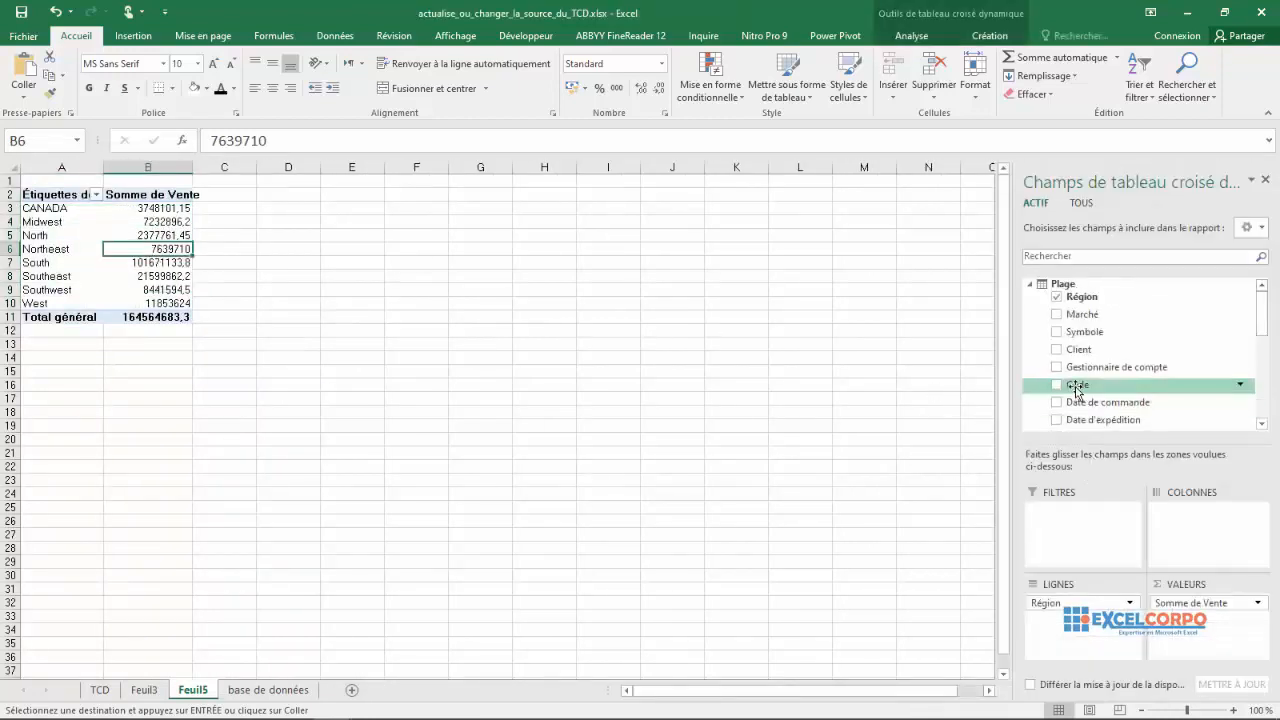
{"action": "left_click_drag", "start_coordinate": [1263, 320], "coordinate": [1266, 366]}
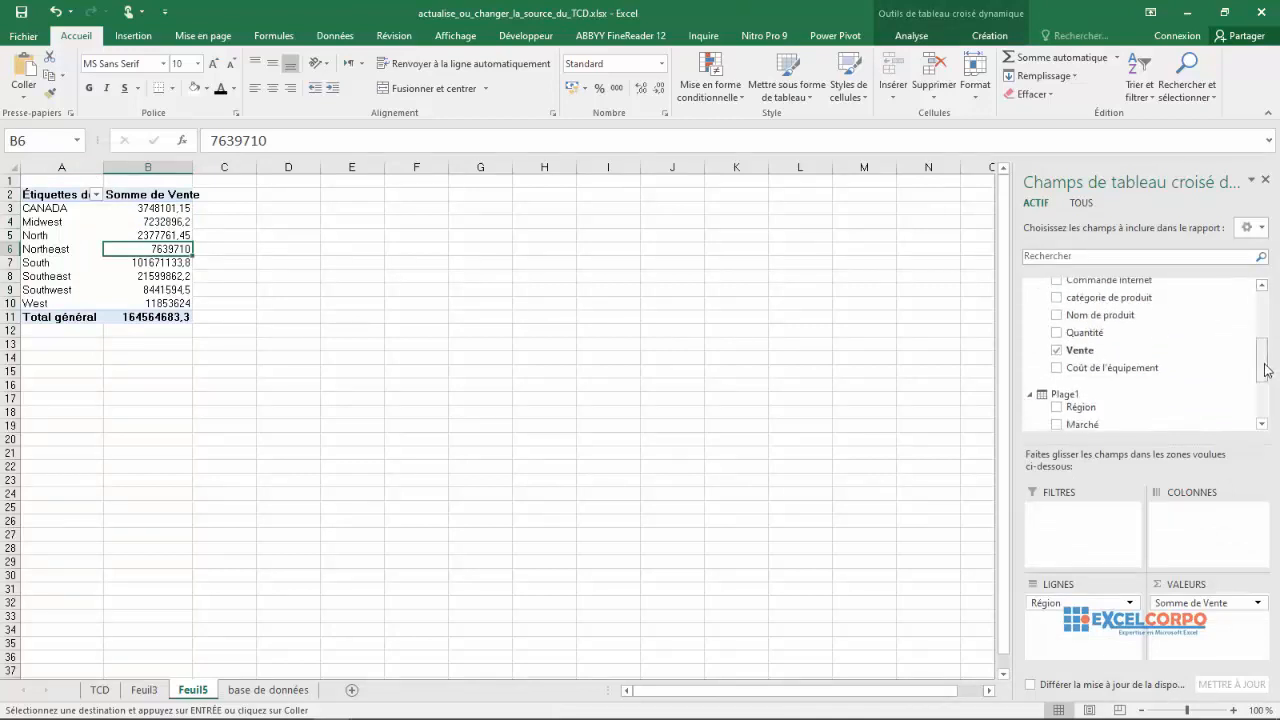
{"action": "left_click_drag", "start_coordinate": [1060, 295], "coordinate": [1213, 525]}
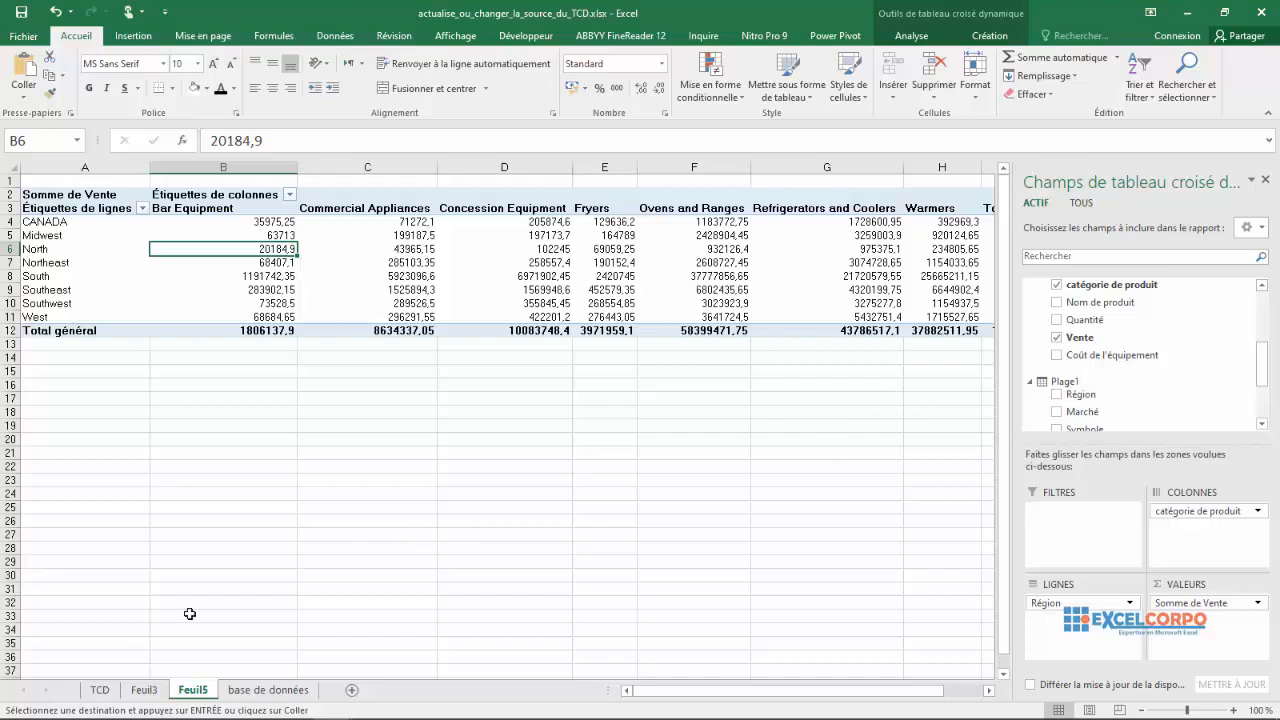
Compare the original pivot table on Feuil3 with its modified copy on Feuil5
{"action": "left_click", "coordinate": [145, 690]}
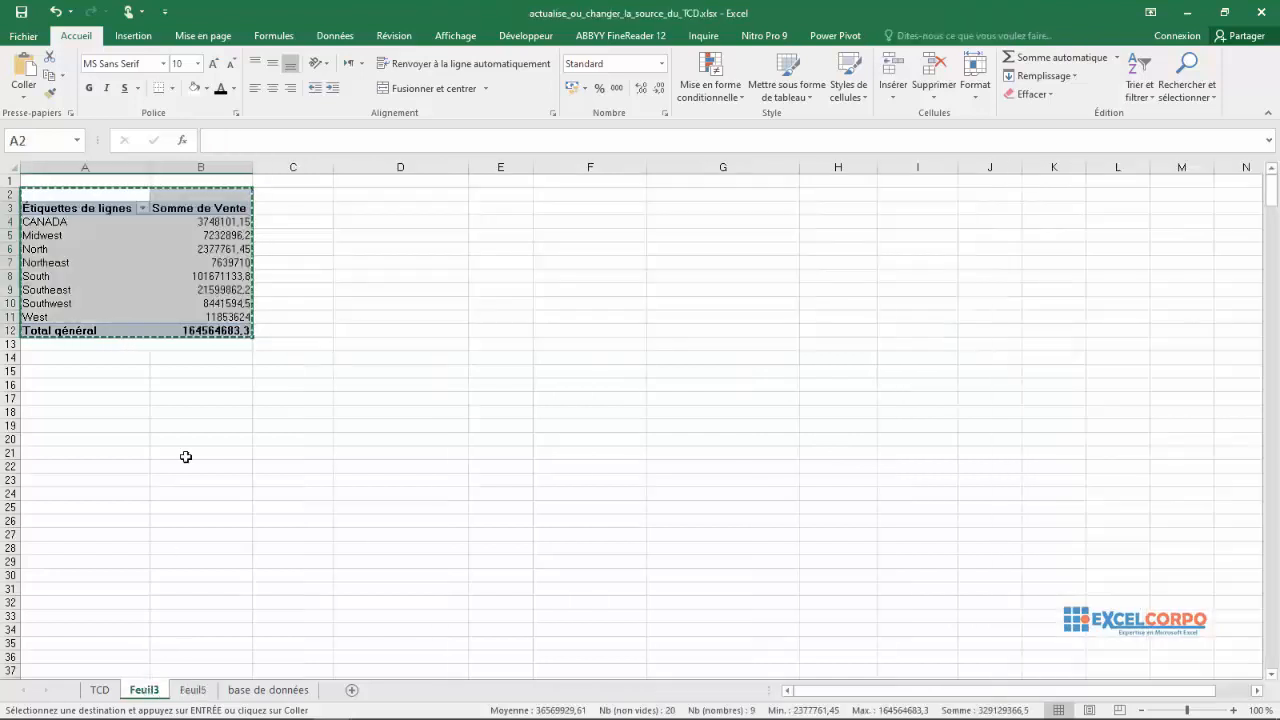
{"action": "left_click", "coordinate": [187, 451]}
{"action": "type", "text": "S"}
{"action": "key", "text": "BackSpace"}
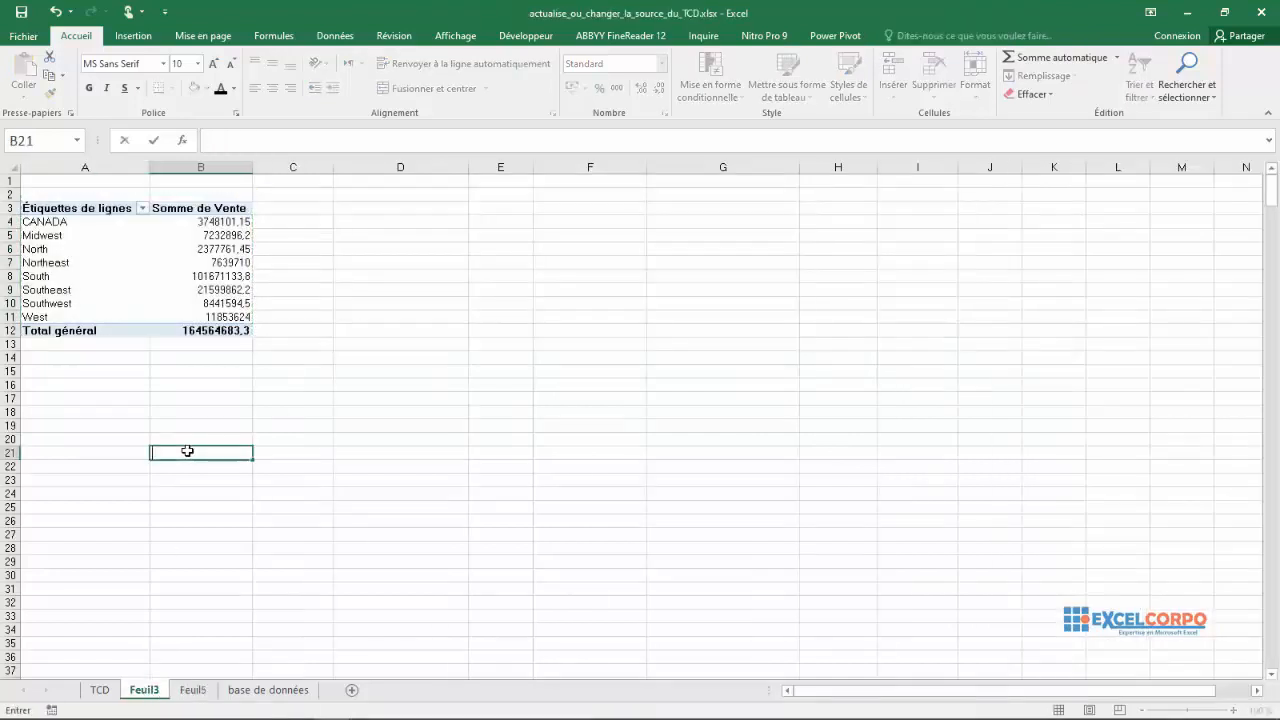
{"action": "left_click", "coordinate": [186, 692]}
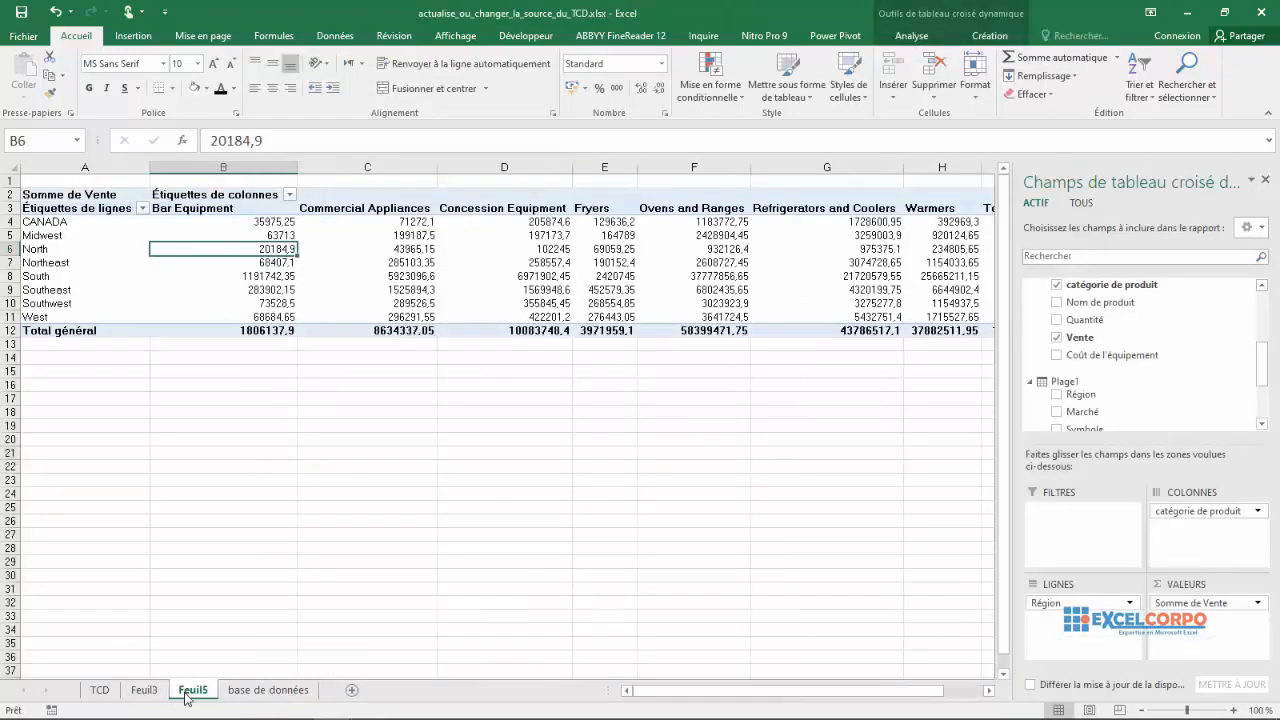
{"action": "left_click", "coordinate": [138, 689]}
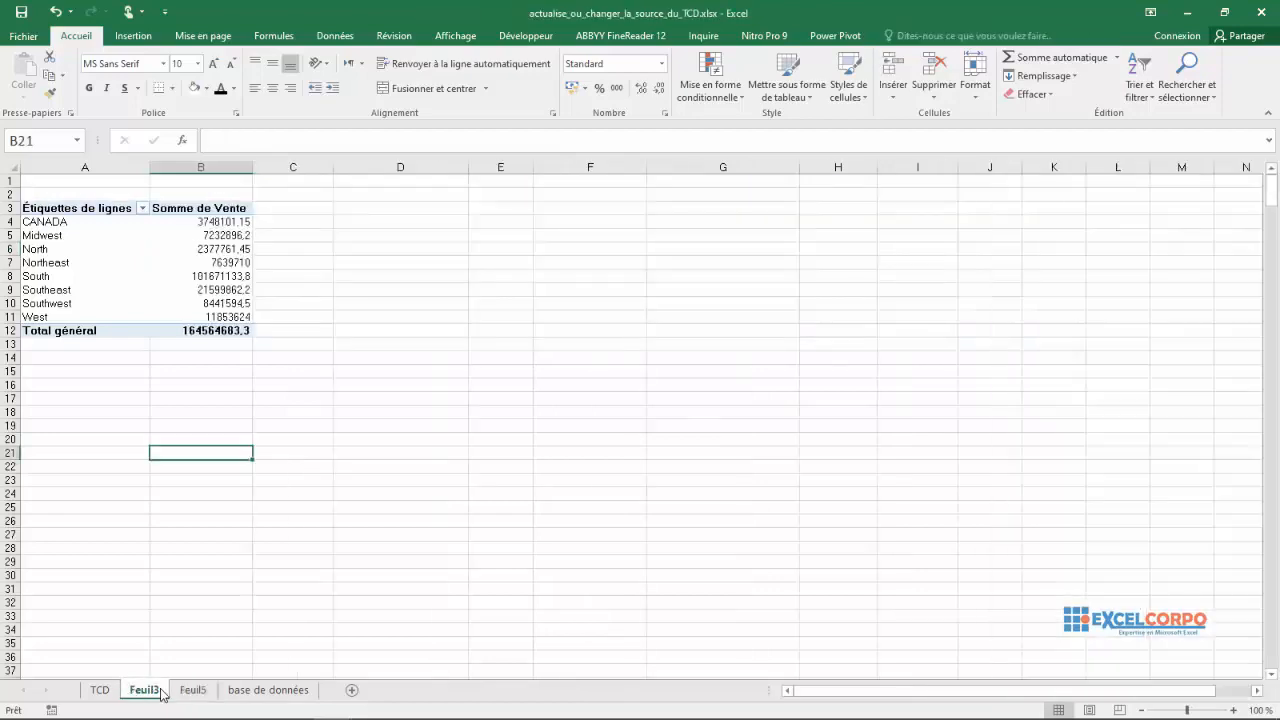
{"action": "left_click", "coordinate": [197, 692]}
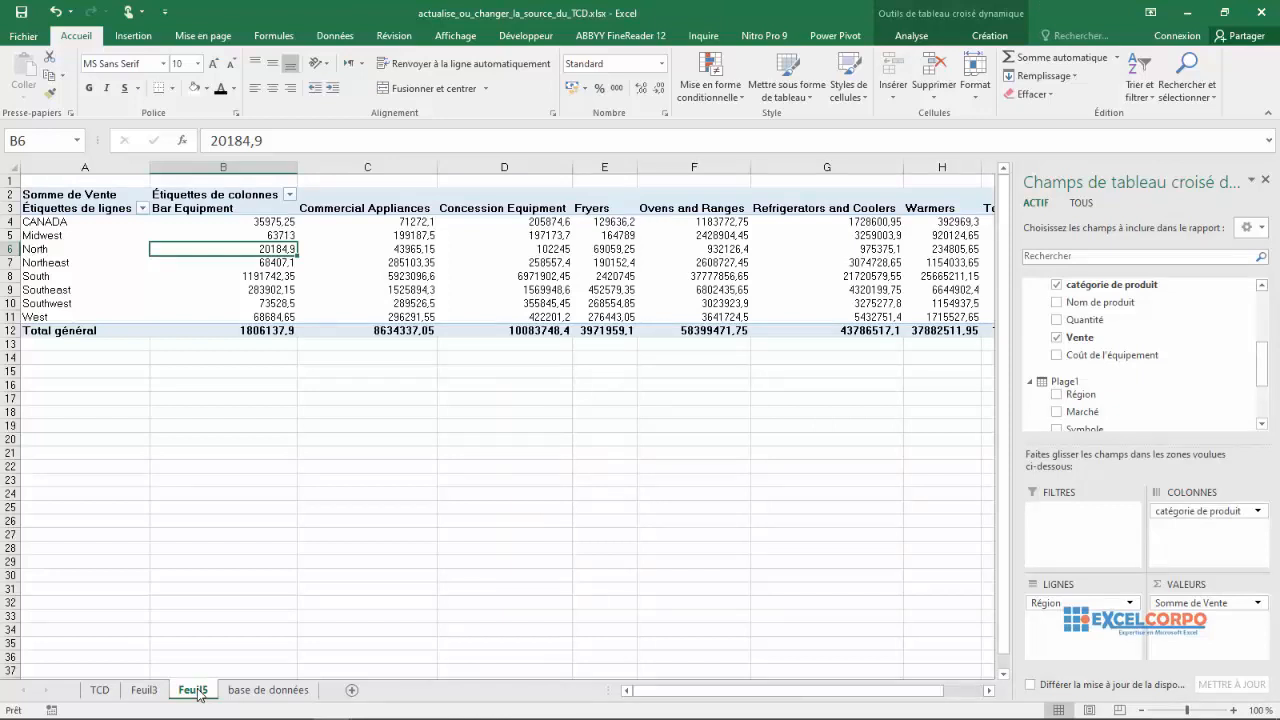
{"action": "left_click", "coordinate": [144, 691]}
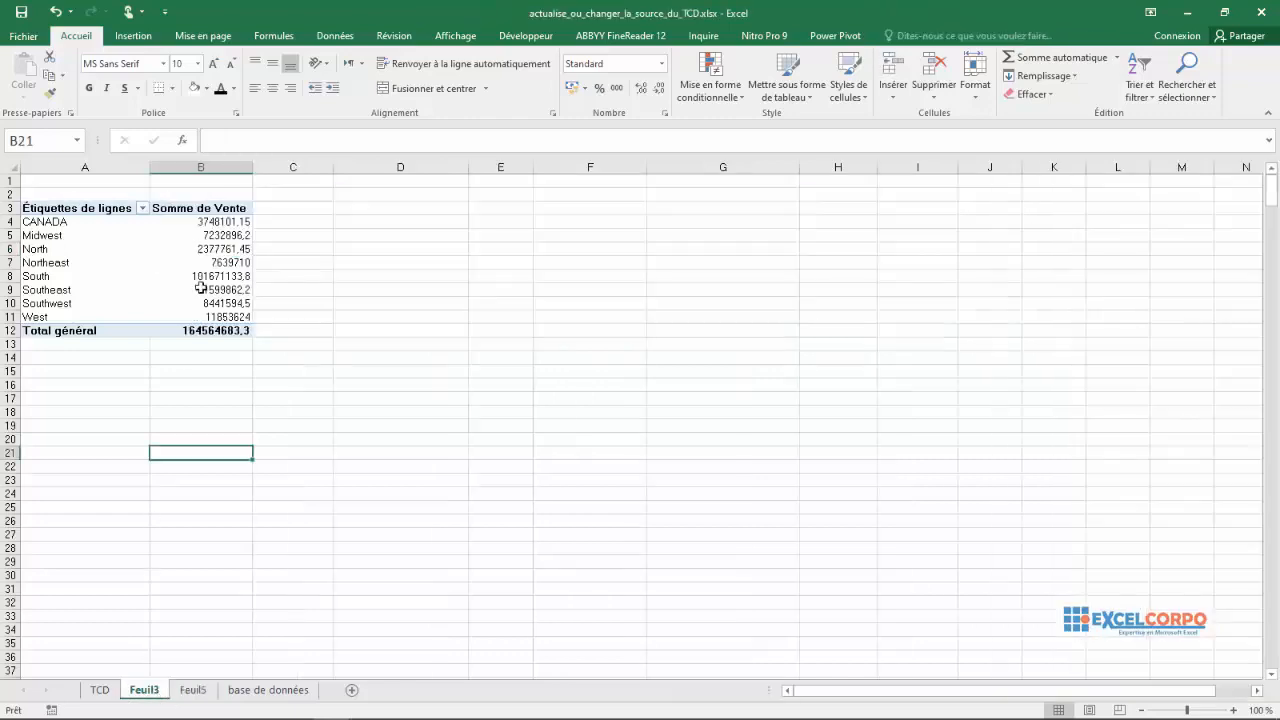
{"action": "left_click", "coordinate": [193, 690]}
{"action": "left_click", "coordinate": [220, 307]}
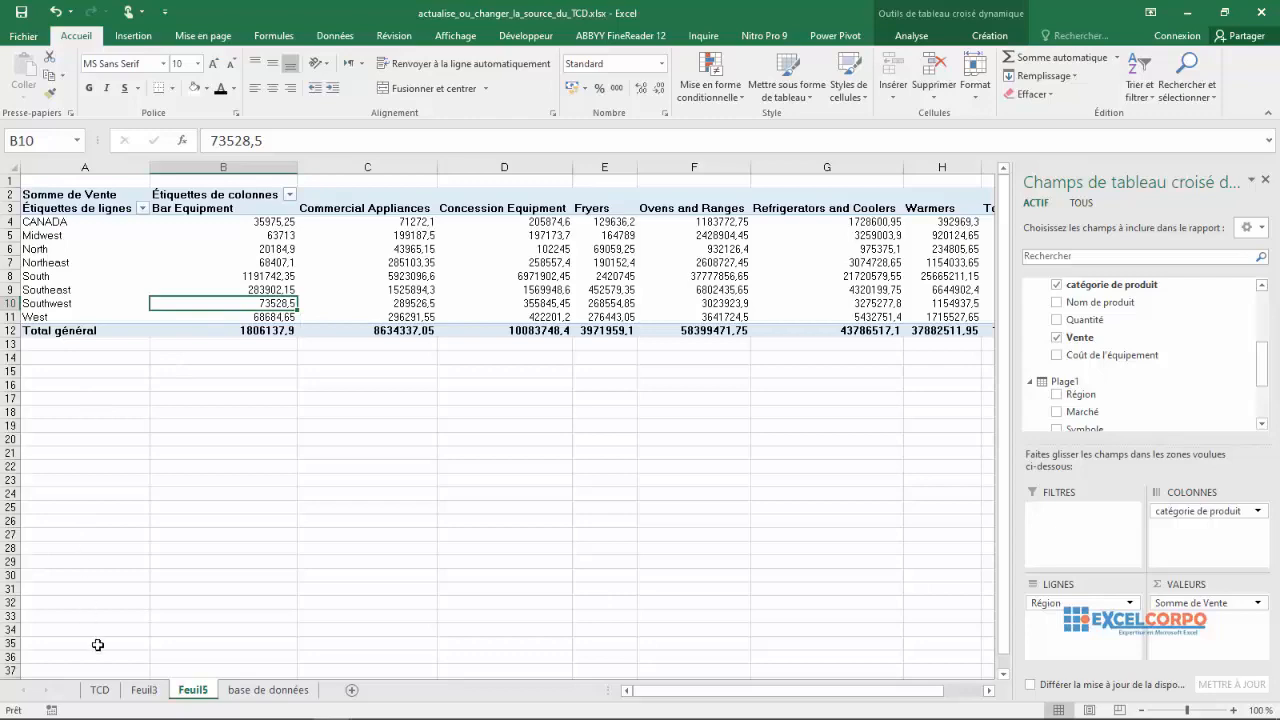
{"action": "left_click", "coordinate": [144, 690]}
{"action": "left_click", "coordinate": [188, 690]}
{"action": "left_click", "coordinate": [134, 694]}
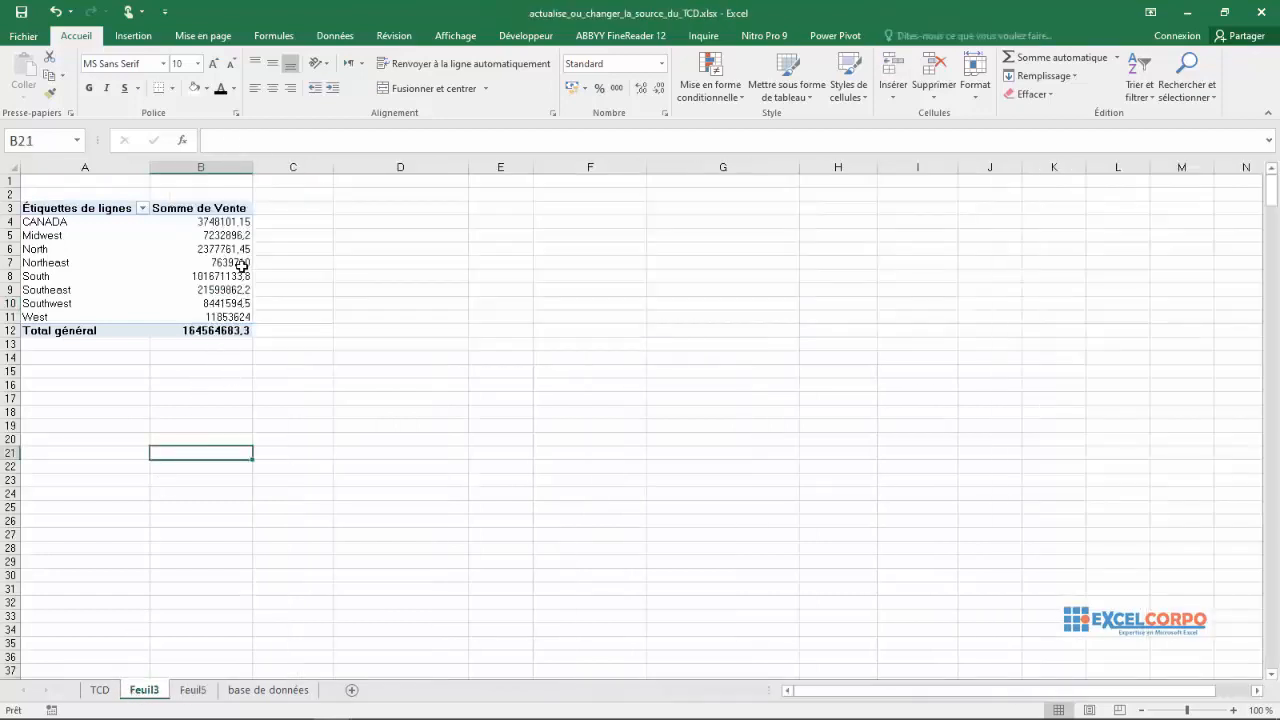
{"action": "mouse_move", "coordinate": [242, 266]}
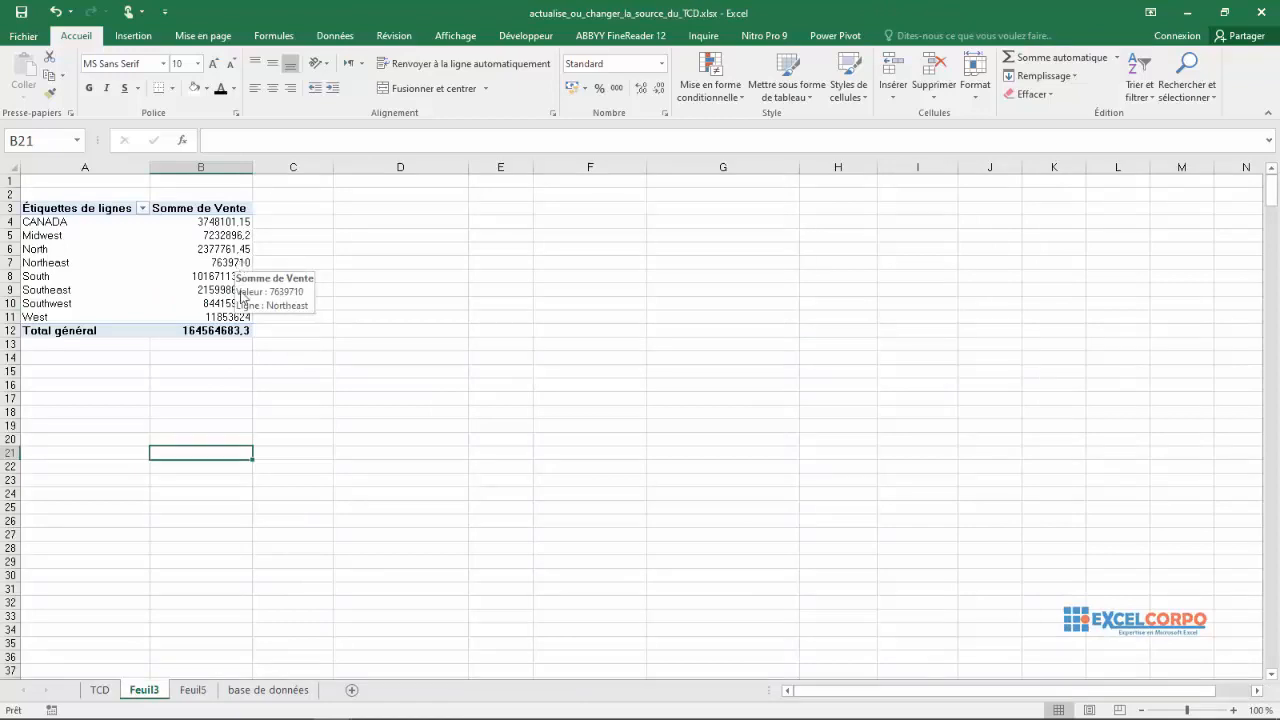
{"action": "left_click", "coordinate": [193, 690]}
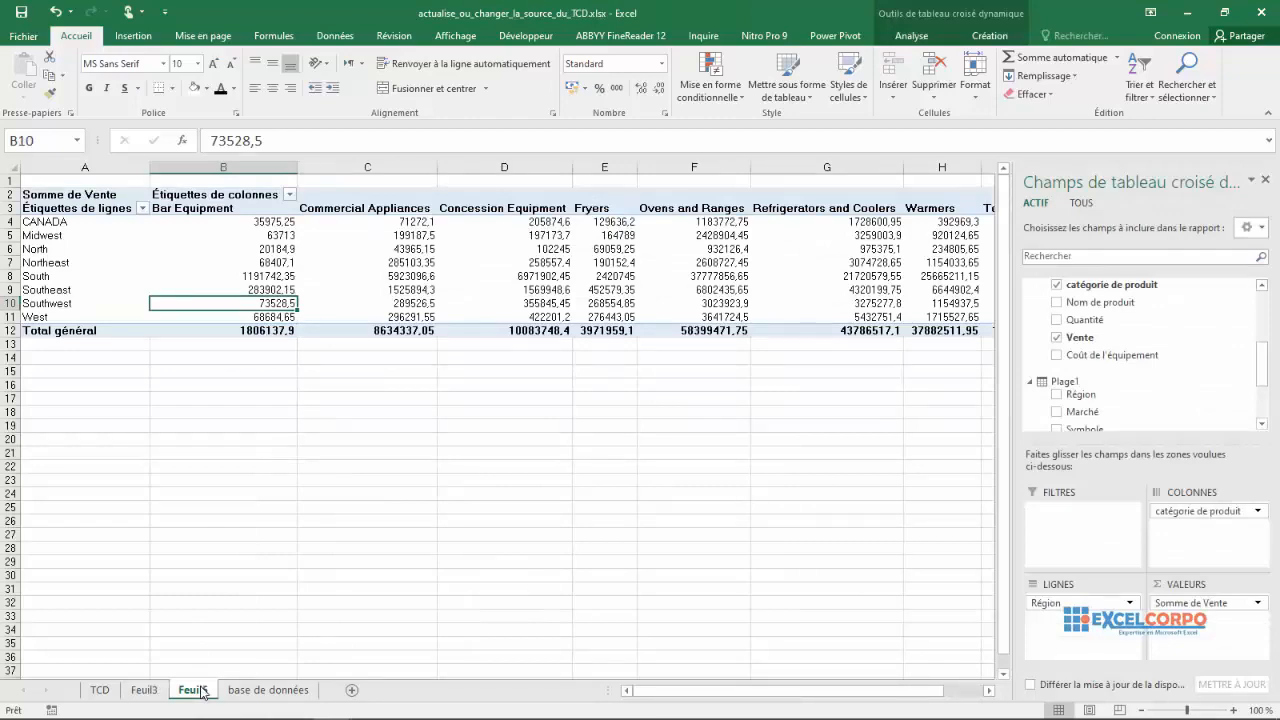
{"action": "left_click", "coordinate": [144, 690]}
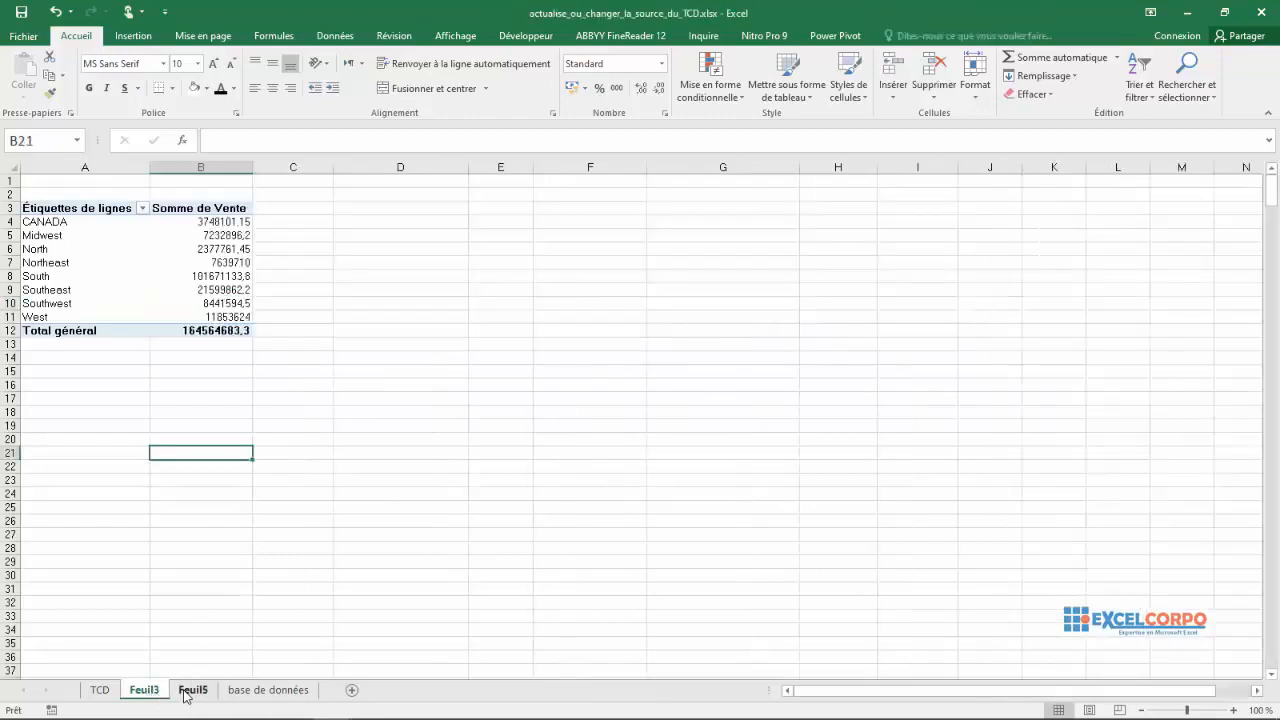
{"action": "left_click", "coordinate": [186, 690]}
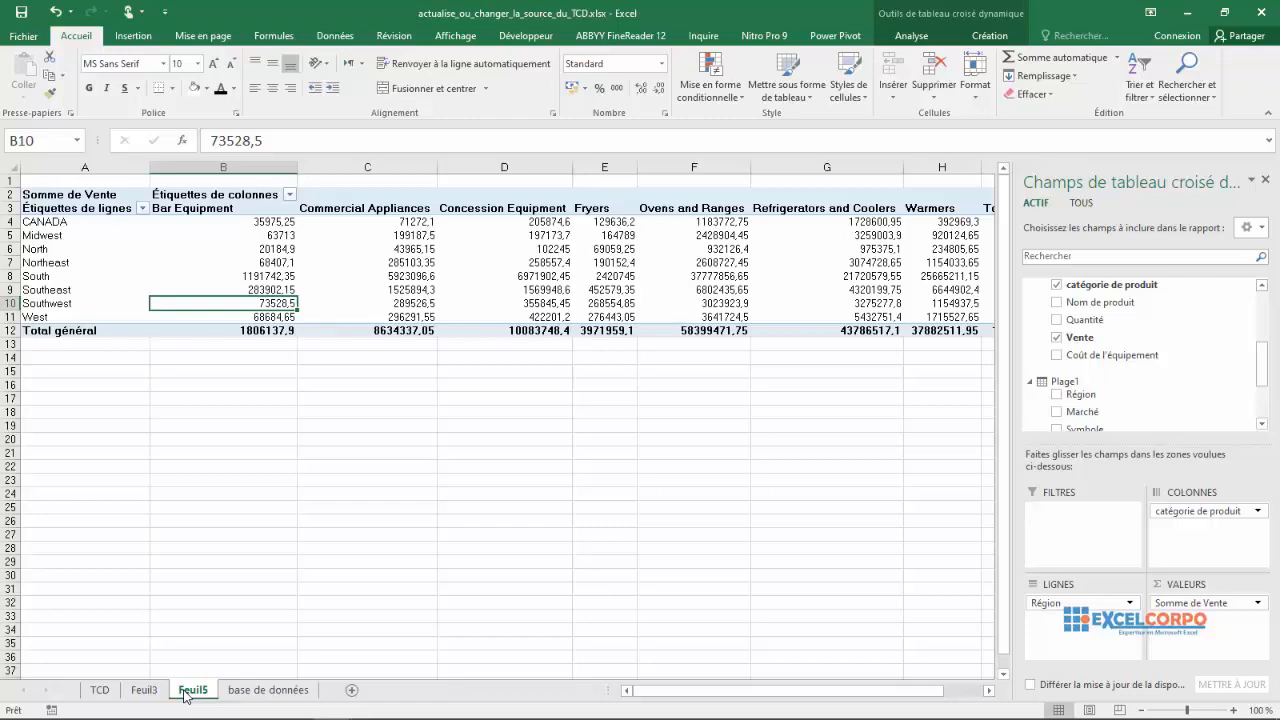
{"action": "left_click", "coordinate": [144, 690]}
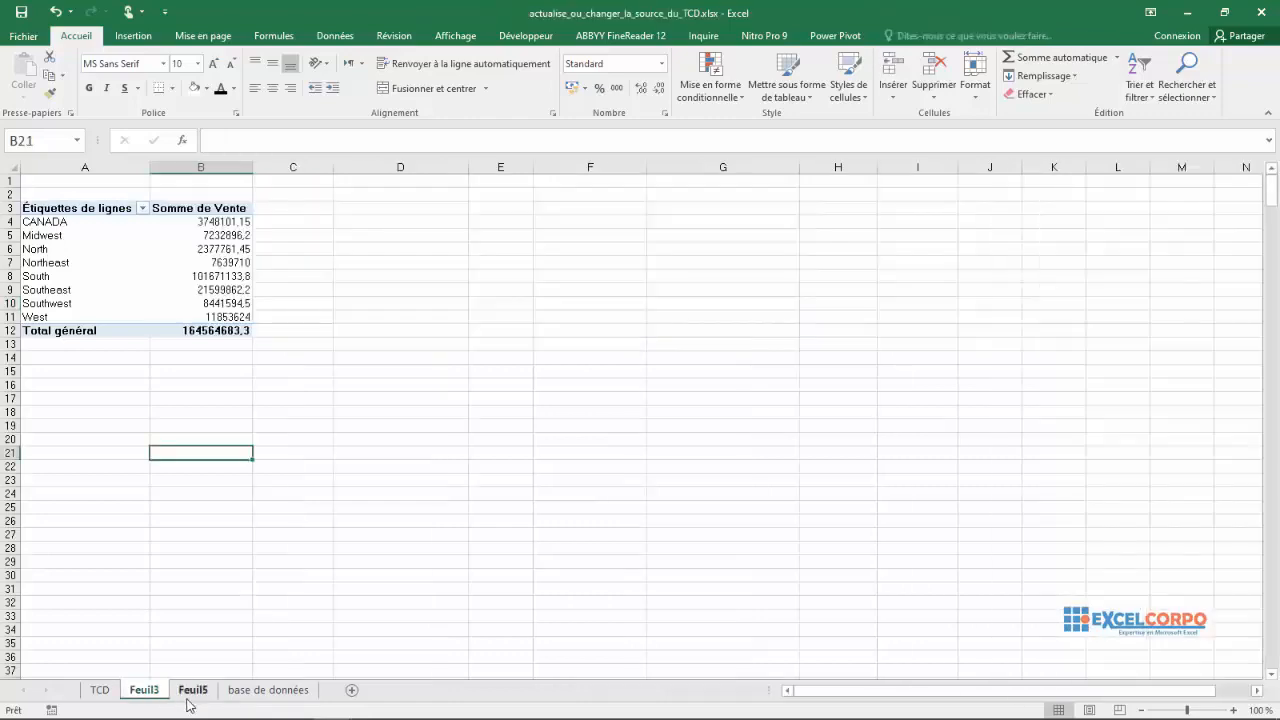
{"action": "left_click", "coordinate": [188, 694]}
Add the Date de commande field to the columns of the Feuil3 pivot table
{"action": "left_click", "coordinate": [144, 690]}
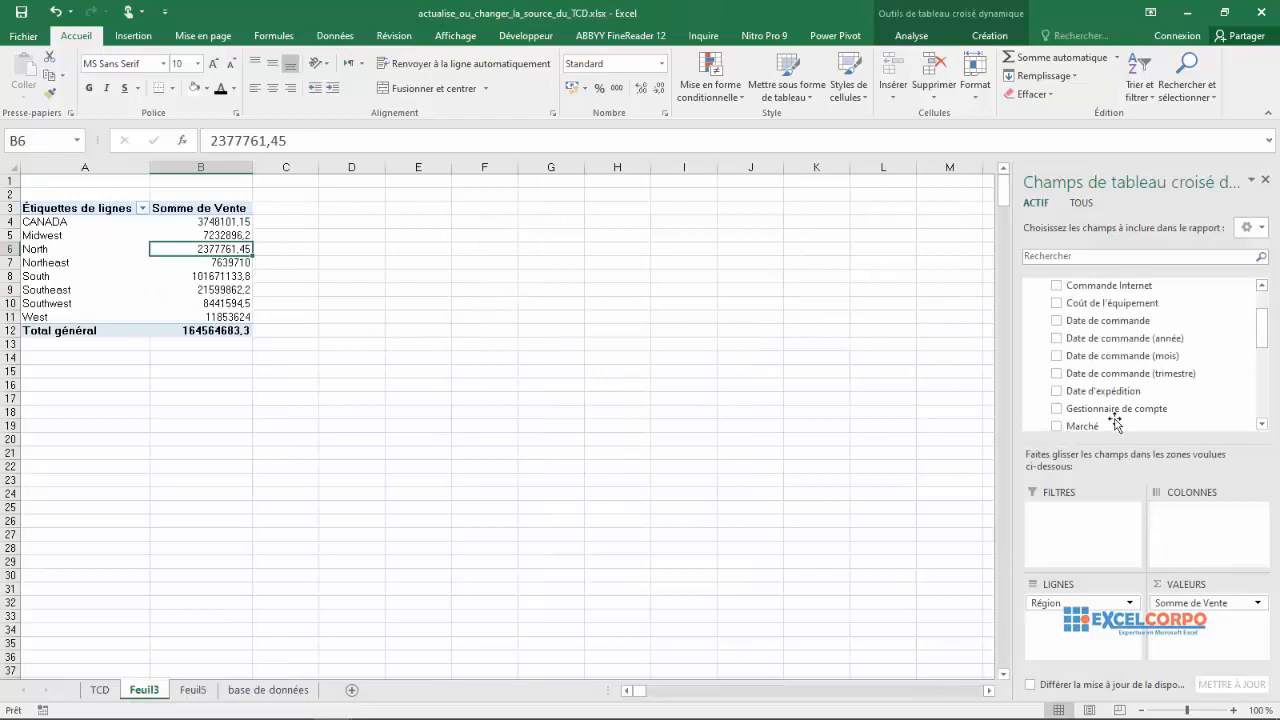
{"action": "left_click", "coordinate": [1057, 321]}
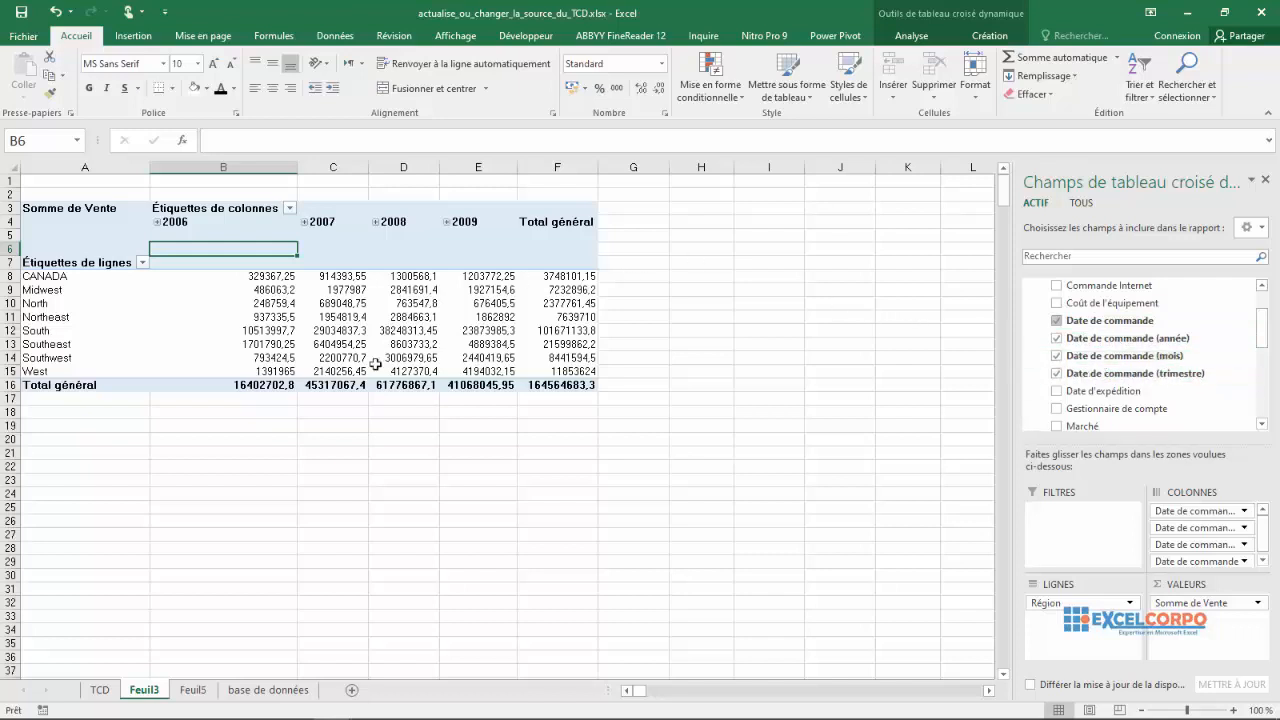
Add the Date d'expédition field to the columns of the Feuil5 pivot table, alongside catégorie de produit
{"action": "left_click", "coordinate": [193, 690]}
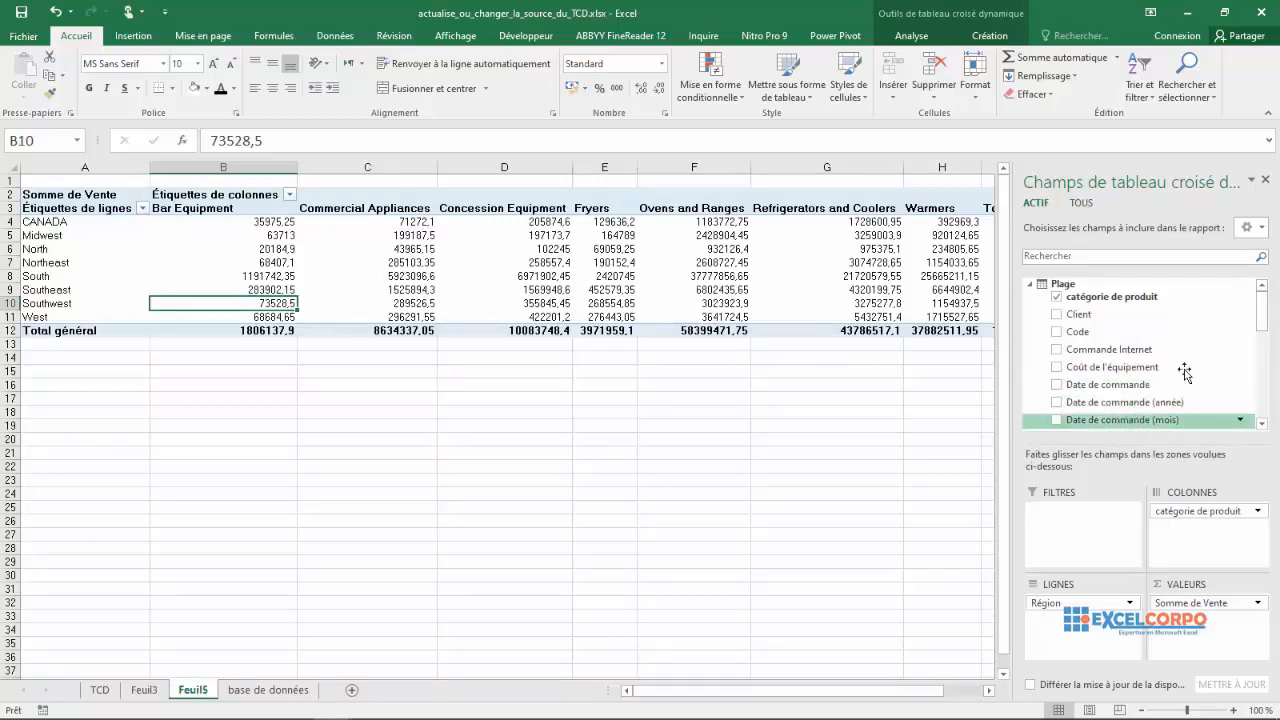
{"action": "left_click_drag", "start_coordinate": [1262, 318], "coordinate": [1263, 338]}
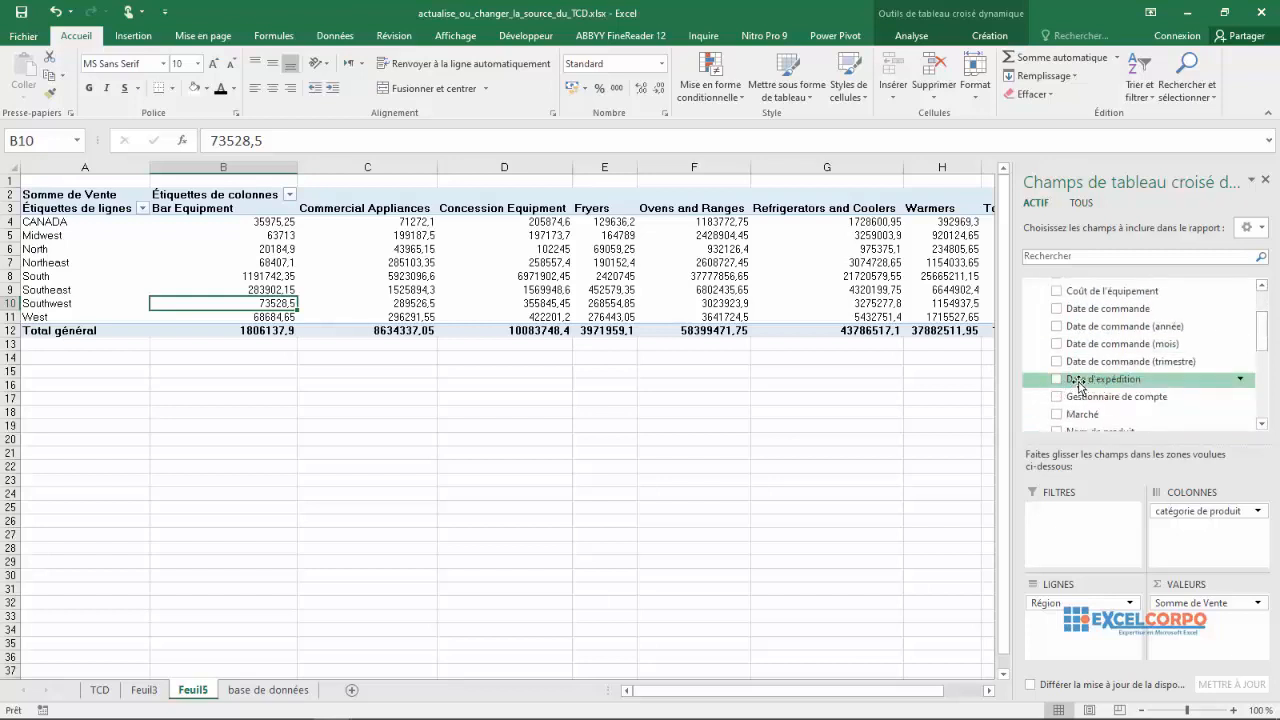
{"action": "mouse_move", "coordinate": [1263, 336]}
{"action": "left_mouse_down"}
{"action": "mouse_move", "coordinate": [1265, 353]}
{"action": "mouse_move", "coordinate": [1263, 340]}
{"action": "left_mouse_up"}
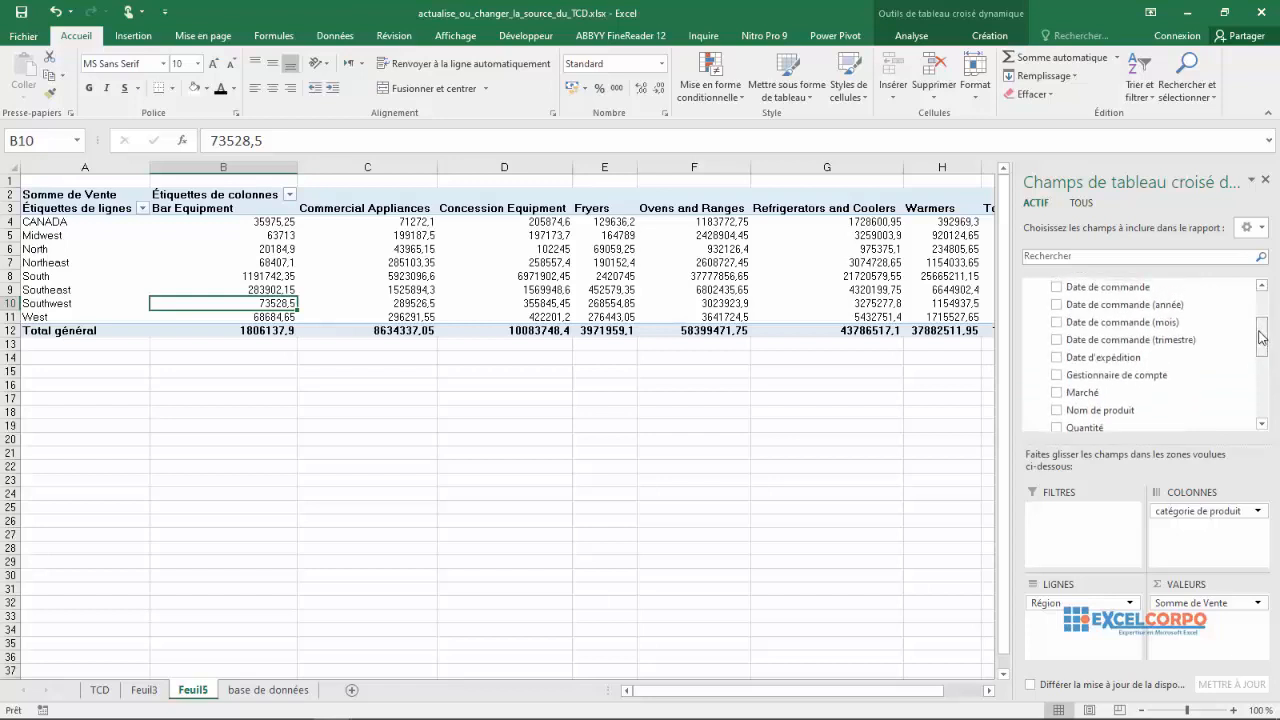
{"action": "left_click", "coordinate": [1059, 363]}
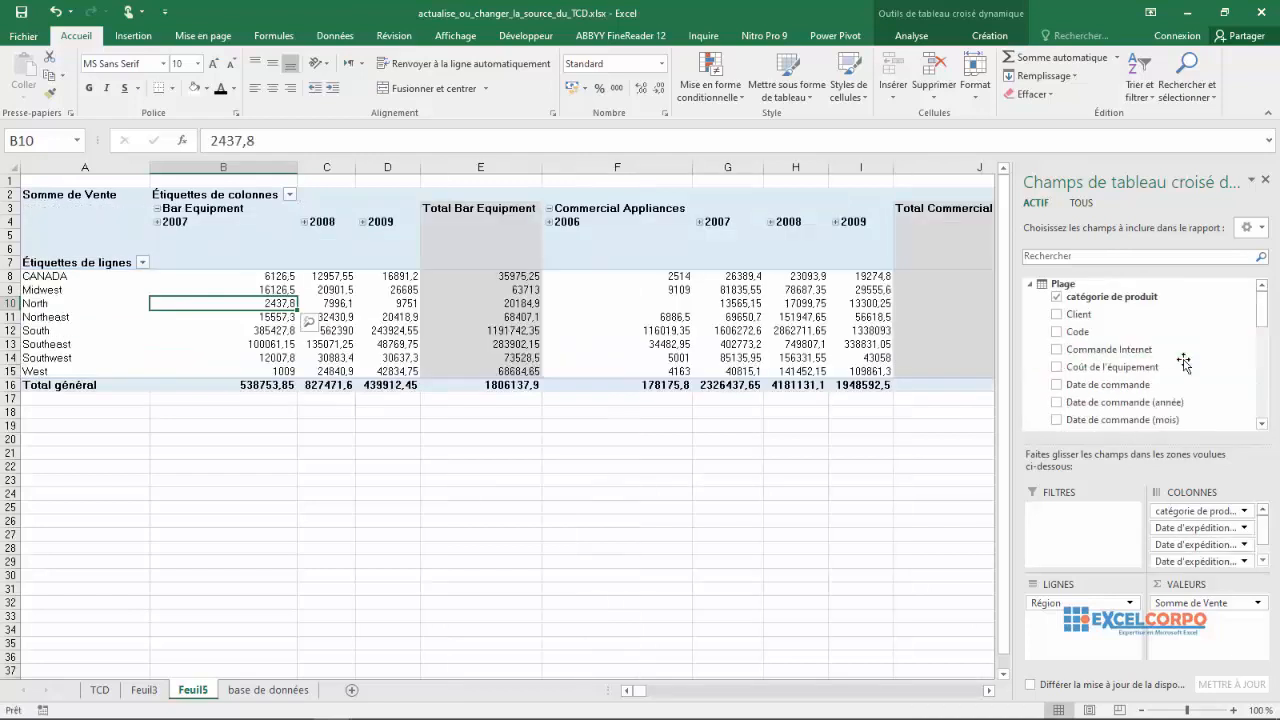
Examine the Date d'expédition year, quarter and month fields in the field lists of the Feuil5 and Feuil3 pivot tables
{"action": "left_click", "coordinate": [1263, 350]}
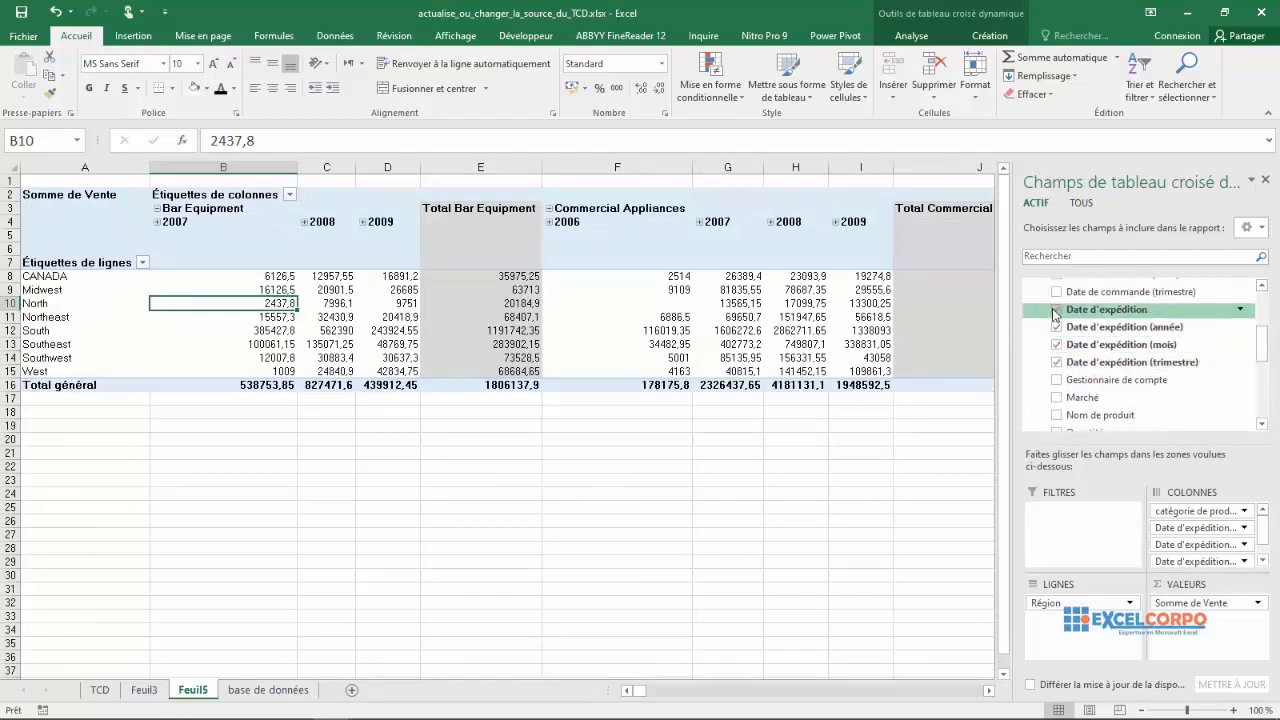
{"action": "left_click", "coordinate": [143, 690]}
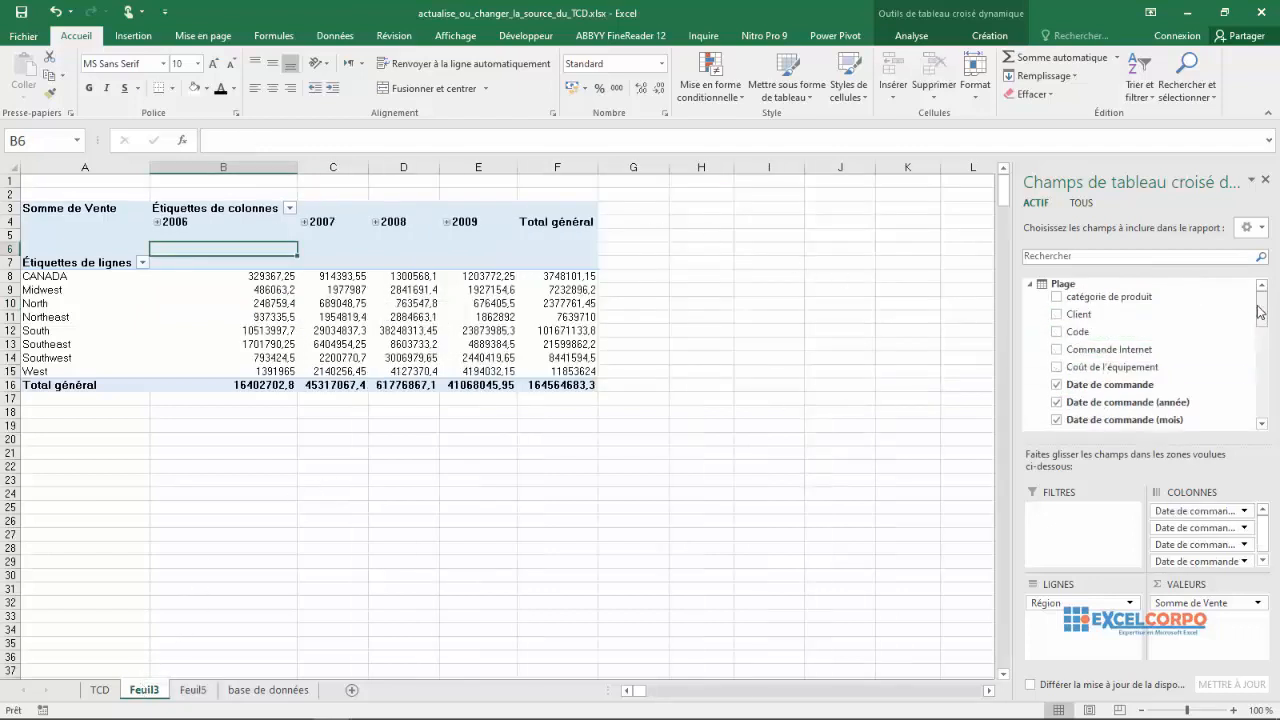
{"action": "scroll", "coordinate": [1168, 356], "scroll_direction": "down", "scroll_amount": 3}
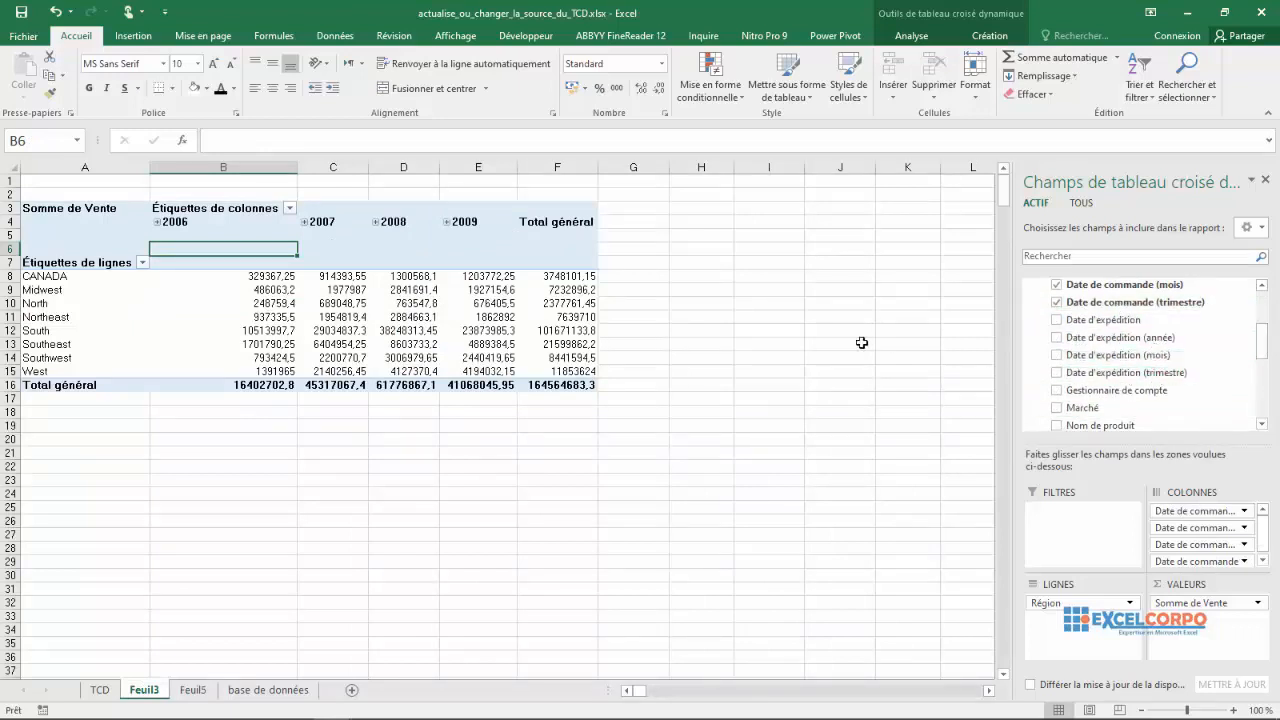
{"action": "left_click", "coordinate": [783, 355]}
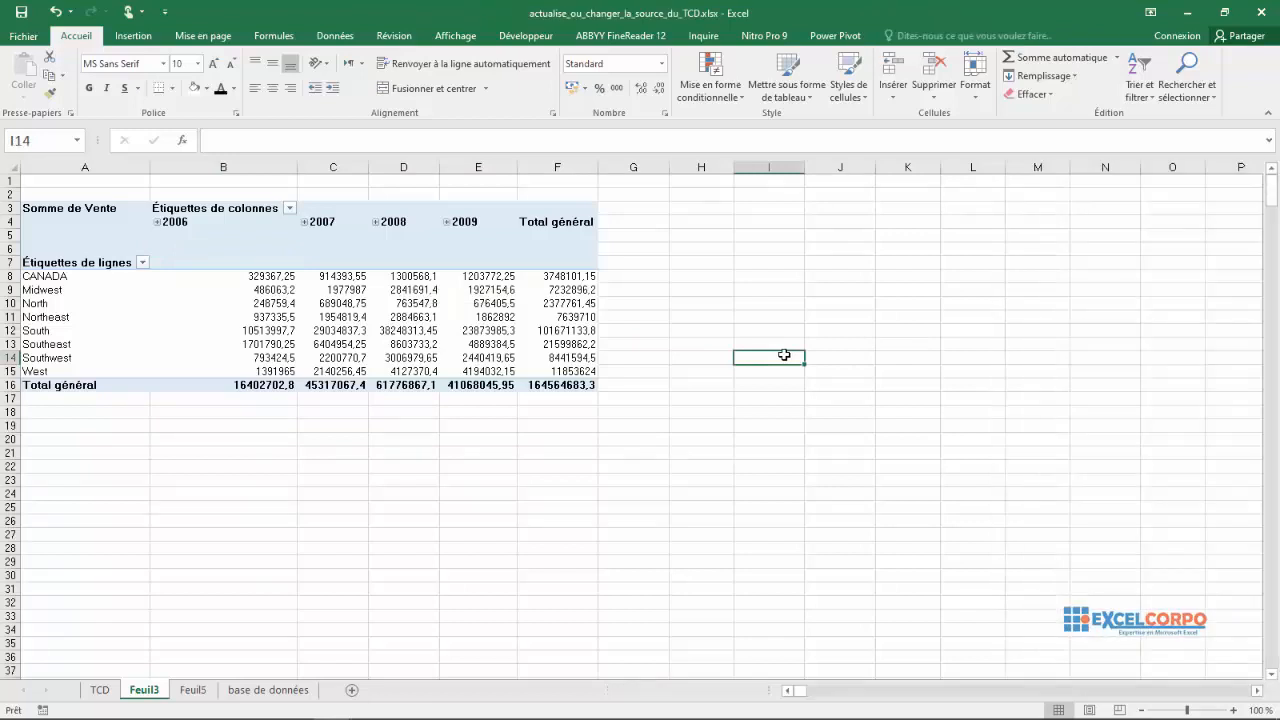